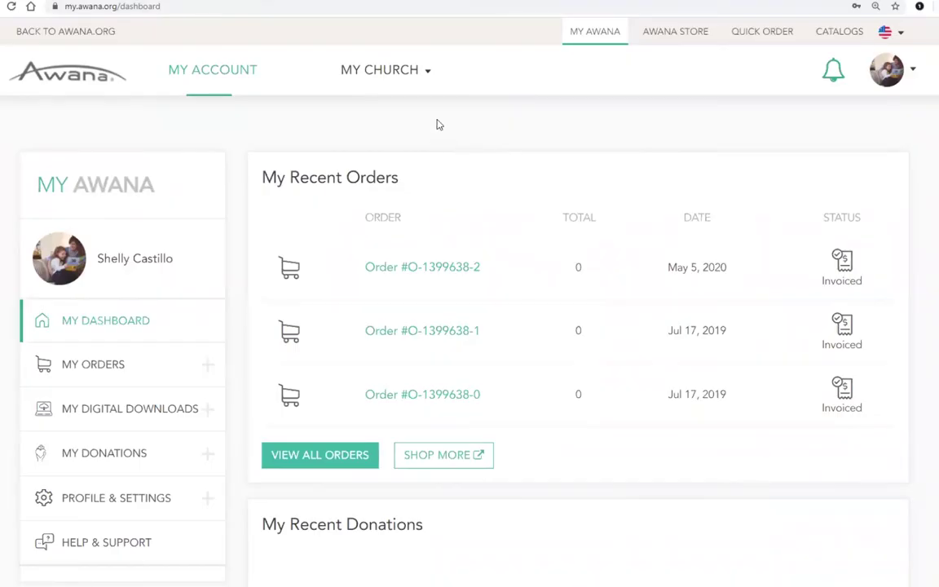
# Switch to the Awana TEST Church account and go to Manage Church > Manage Users.
pyautogui.click(416, 80)
pyautogui.click(388, 129)
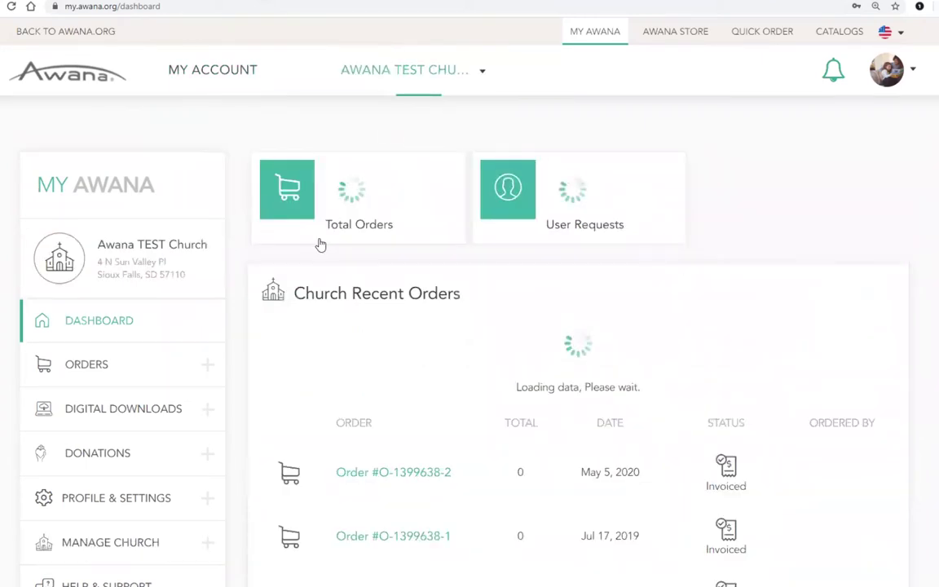
pyautogui.click(163, 530)
pyautogui.scroll(-4, 169, 474)
pyautogui.click(129, 323)
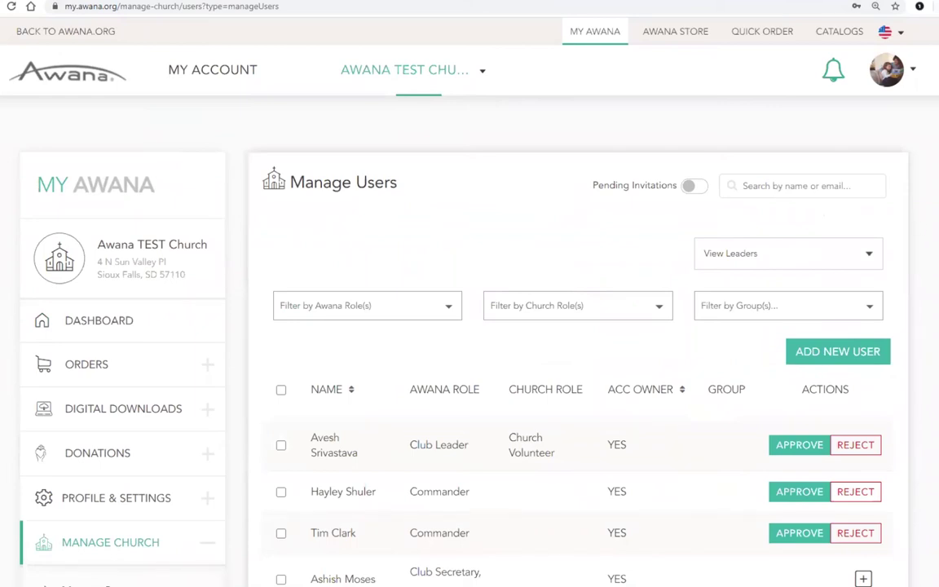
# Scroll down the leader list, then bring up the blank Add User form via ADD NEW USER.
pyautogui.scroll(-2, 571, 327)
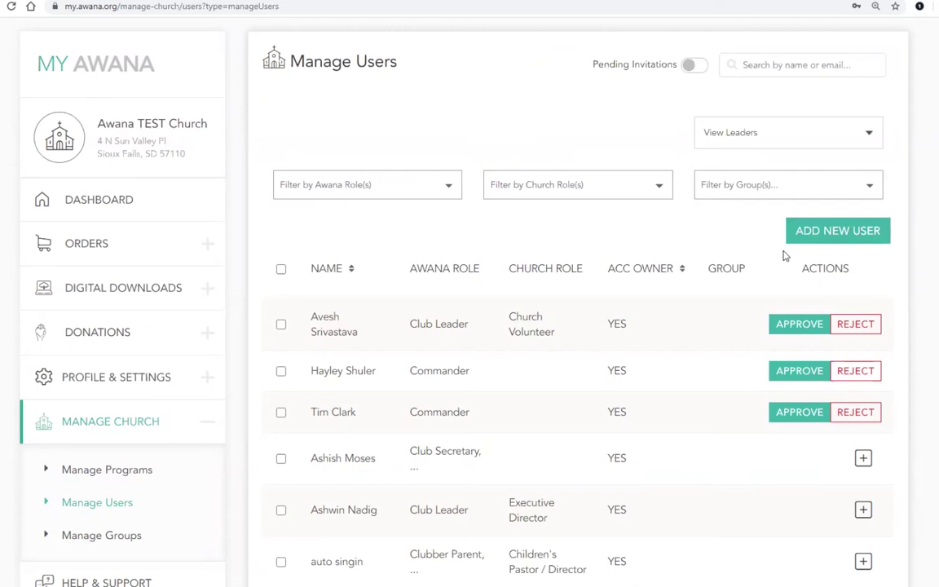
pyautogui.click(825, 236)
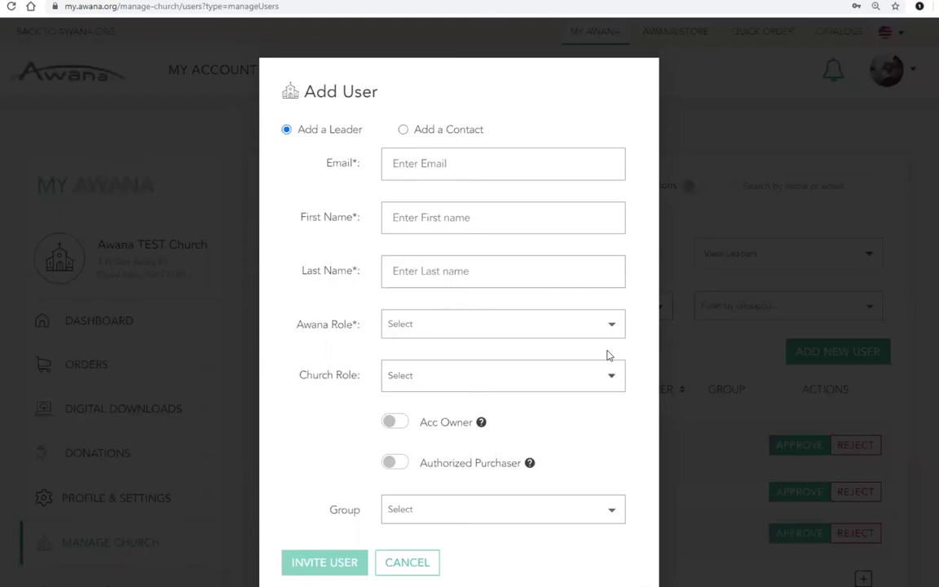
# Cancel the Add User form so the Manage Users leader list shows again.
pyautogui.click(408, 562)
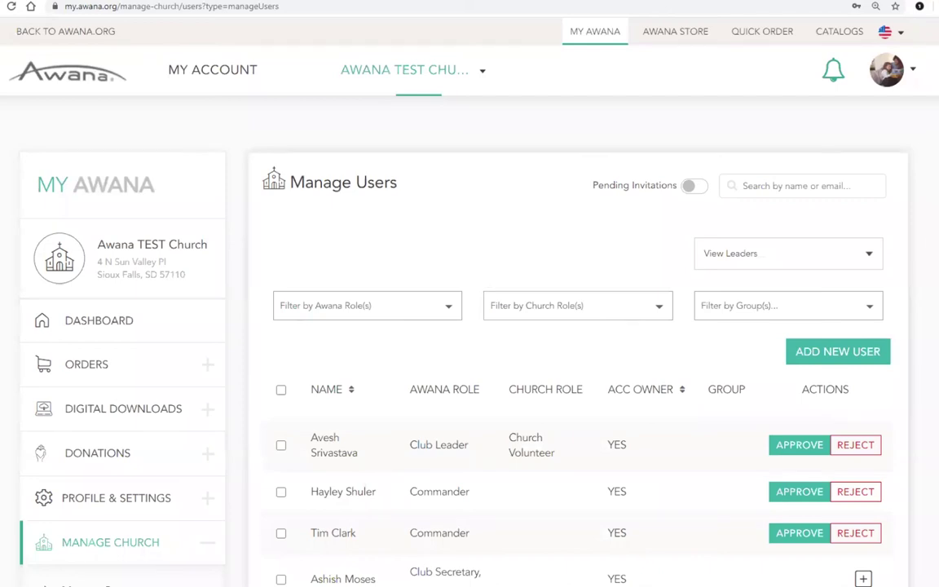
pyautogui.scroll(-3, 571, 367)
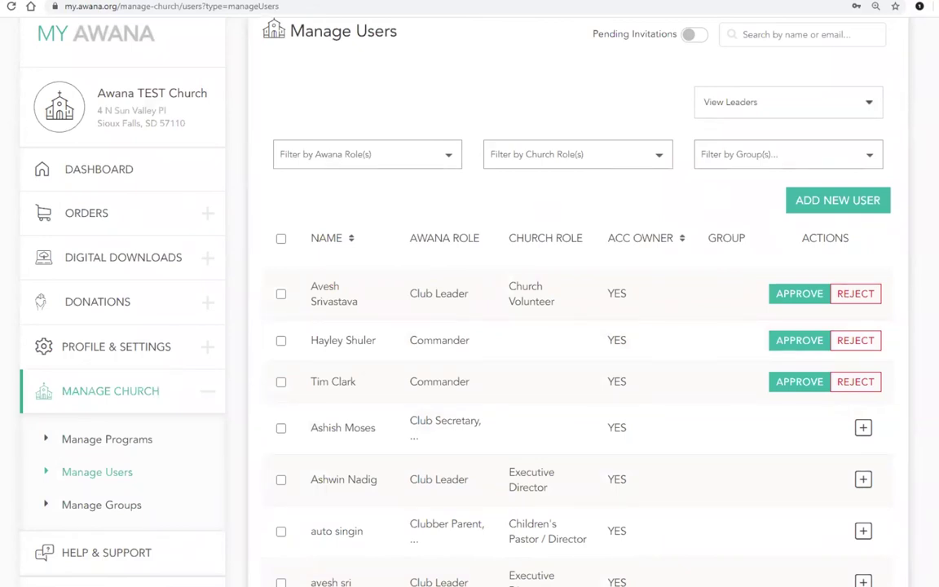
pyautogui.scroll(1, 570, 326)
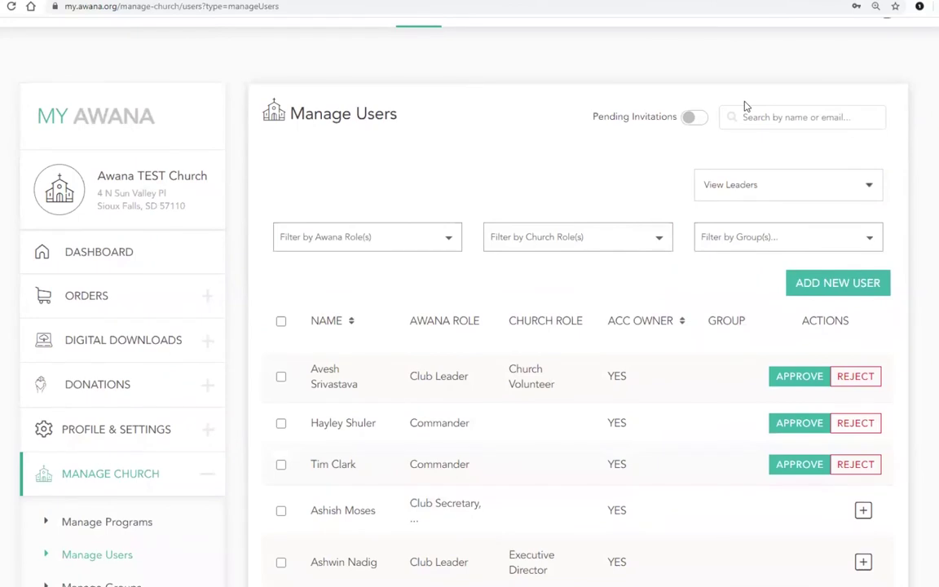
pyautogui.click(691, 120)
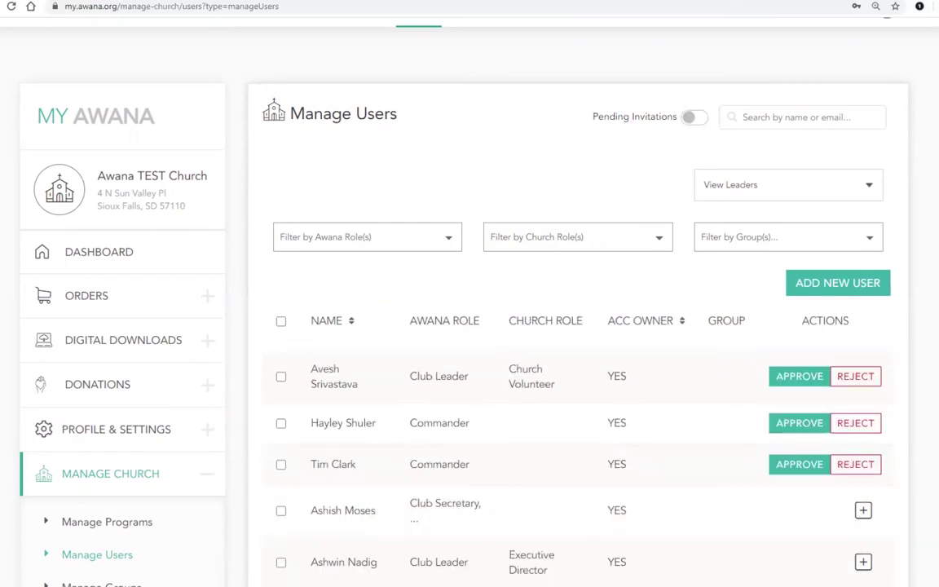
pyautogui.scroll(-2, 851, 480)
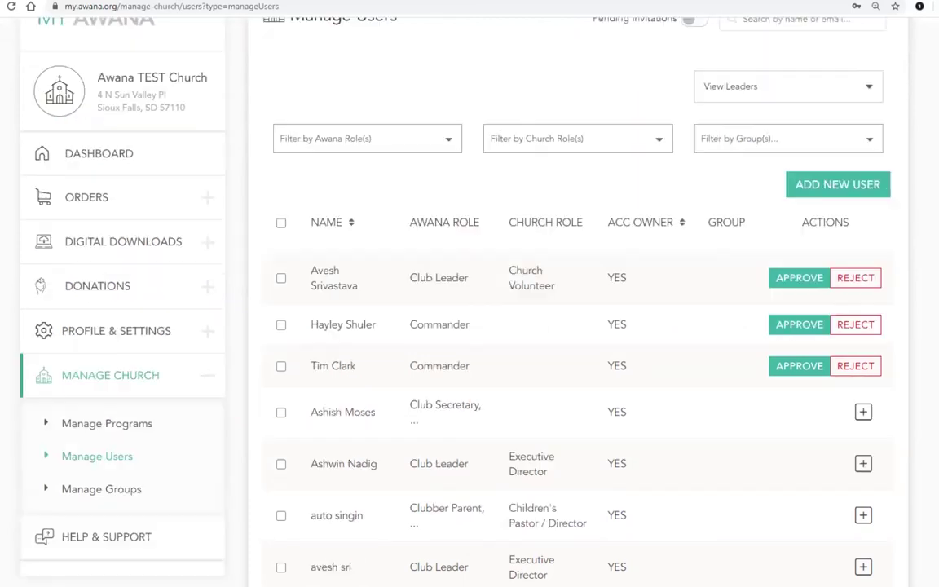
pyautogui.click(863, 410)
pyautogui.scroll(-3, 827, 393)
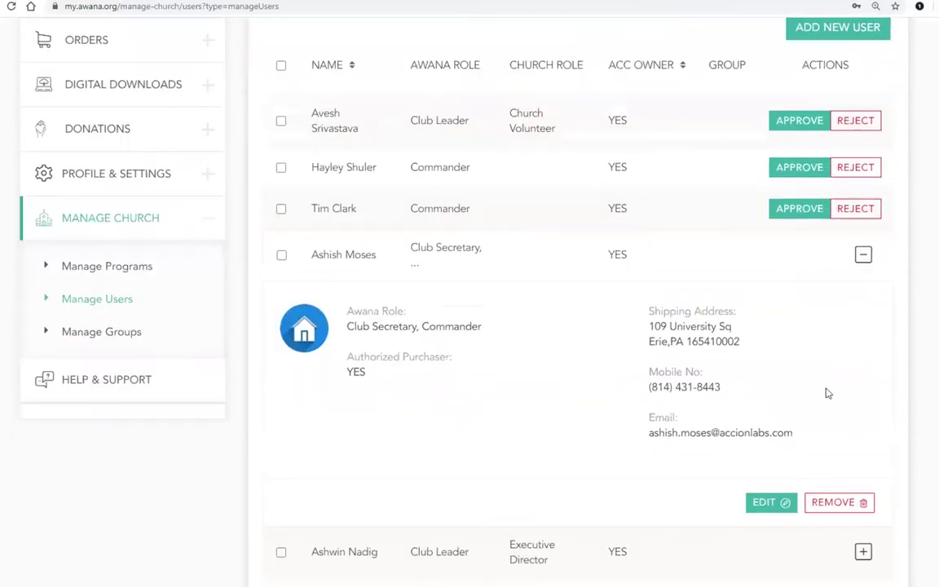
pyautogui.click(771, 504)
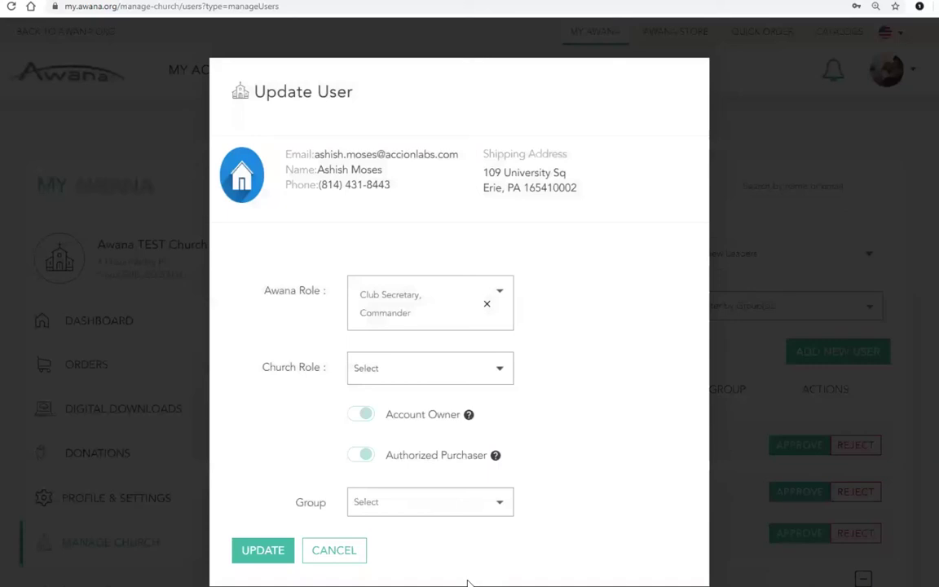
pyautogui.press('Escape')
pyautogui.scroll(-2, 869, 509)
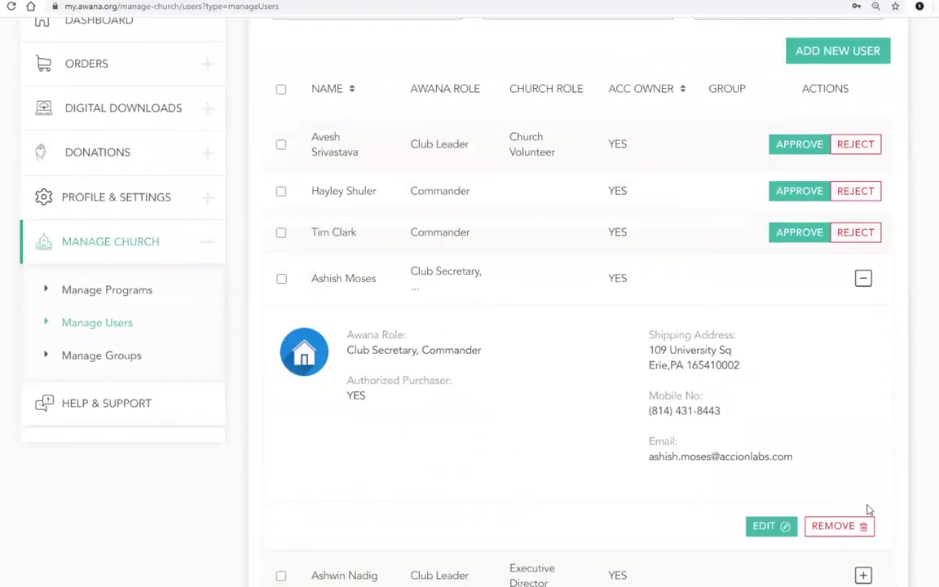
pyautogui.click(855, 526)
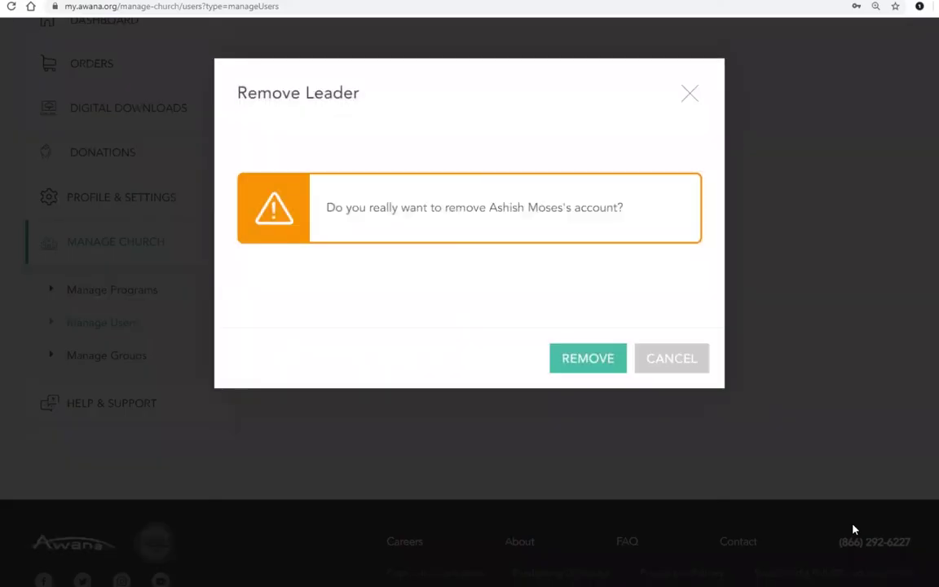
pyautogui.click(671, 367)
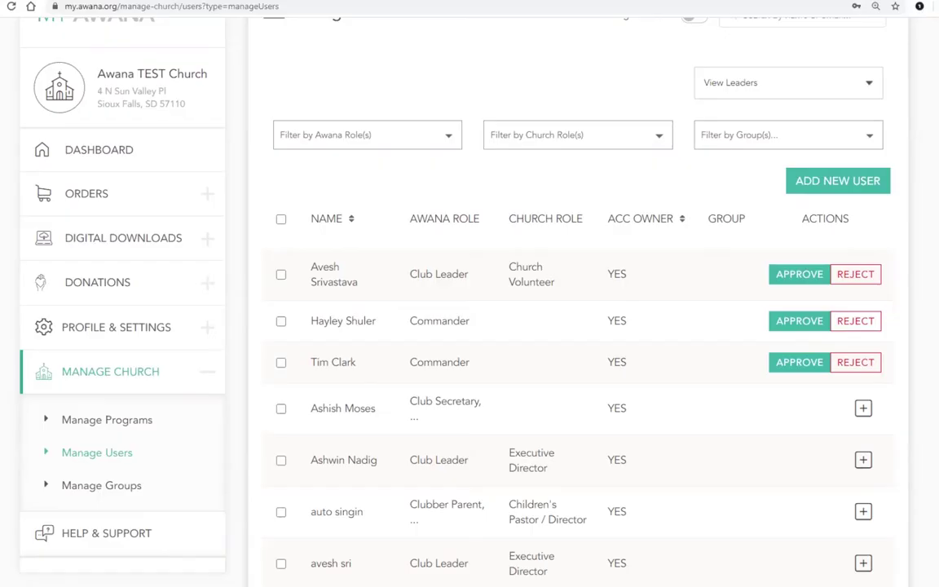
pyautogui.click(880, 189)
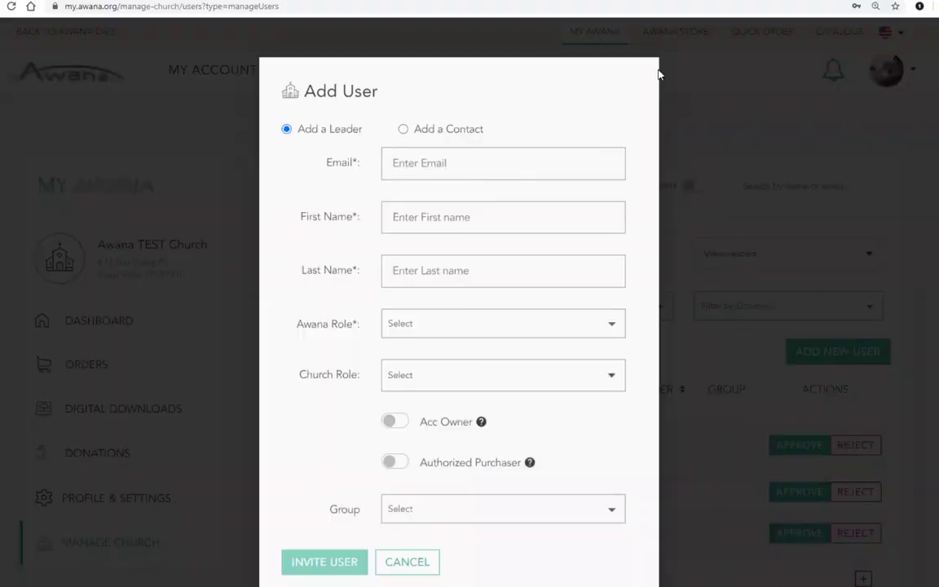
pyautogui.click(403, 132)
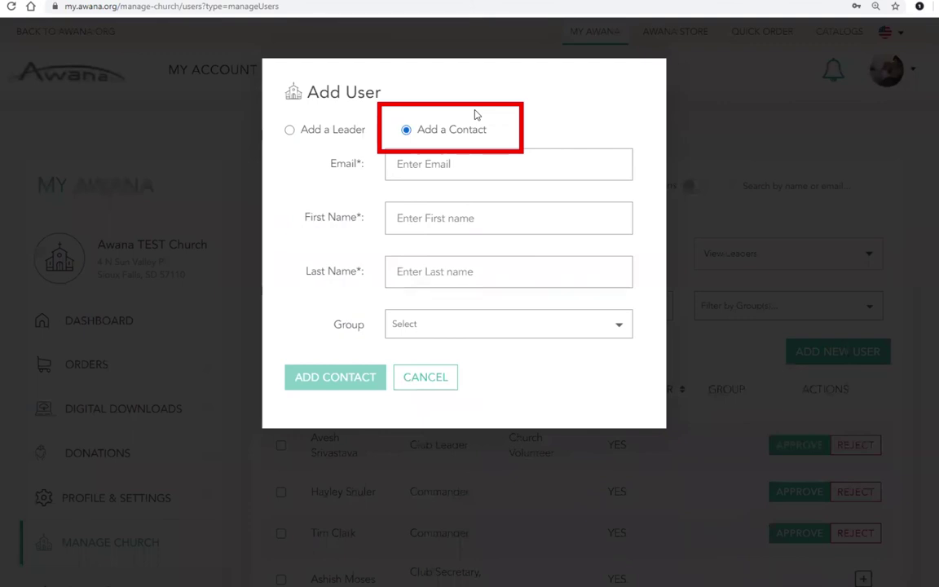
pyautogui.click(425, 378)
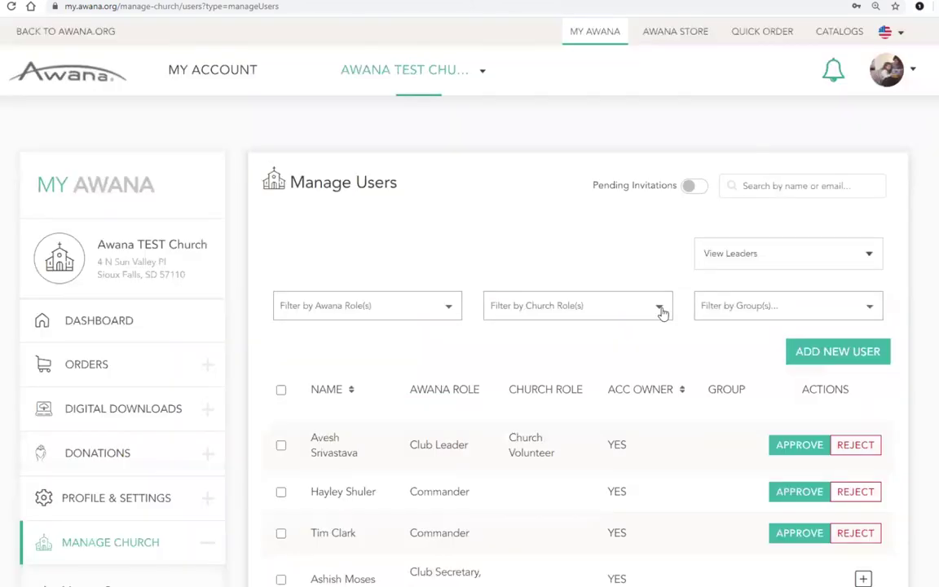
pyautogui.click(777, 262)
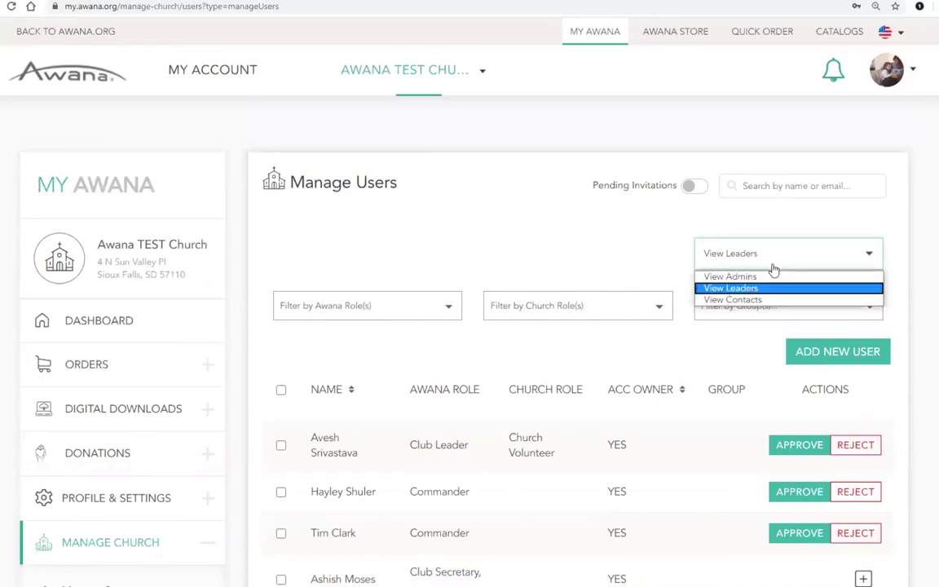
pyautogui.click(747, 300)
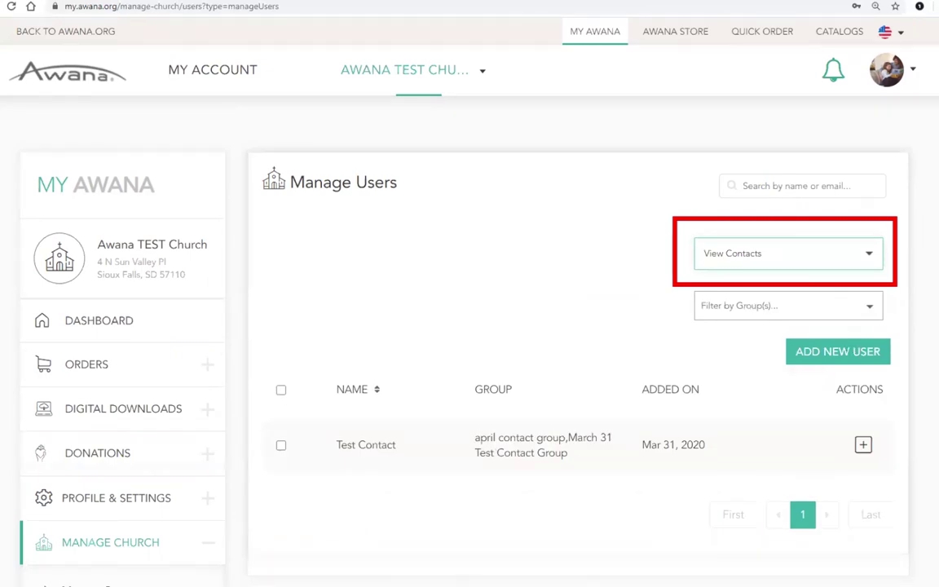
pyautogui.click(788, 265)
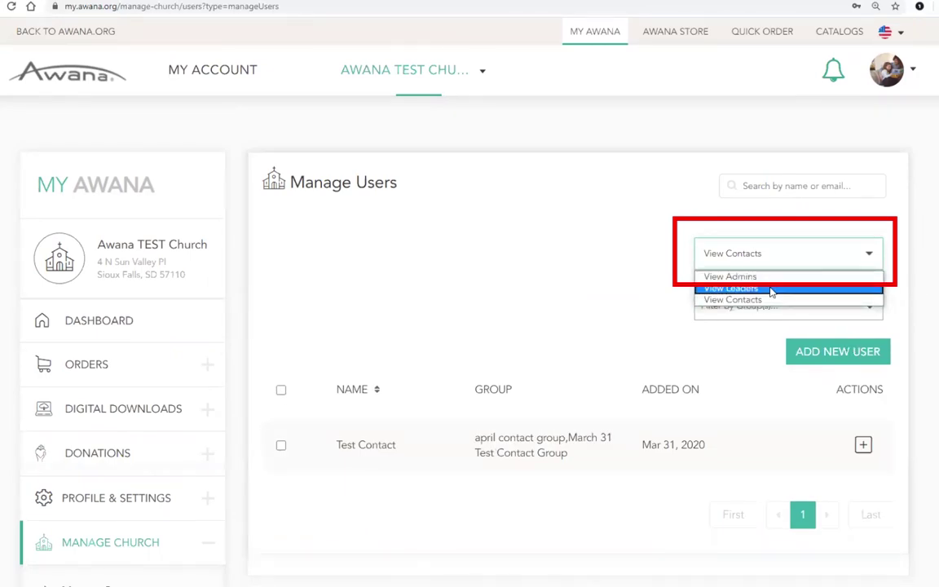
pyautogui.click(771, 290)
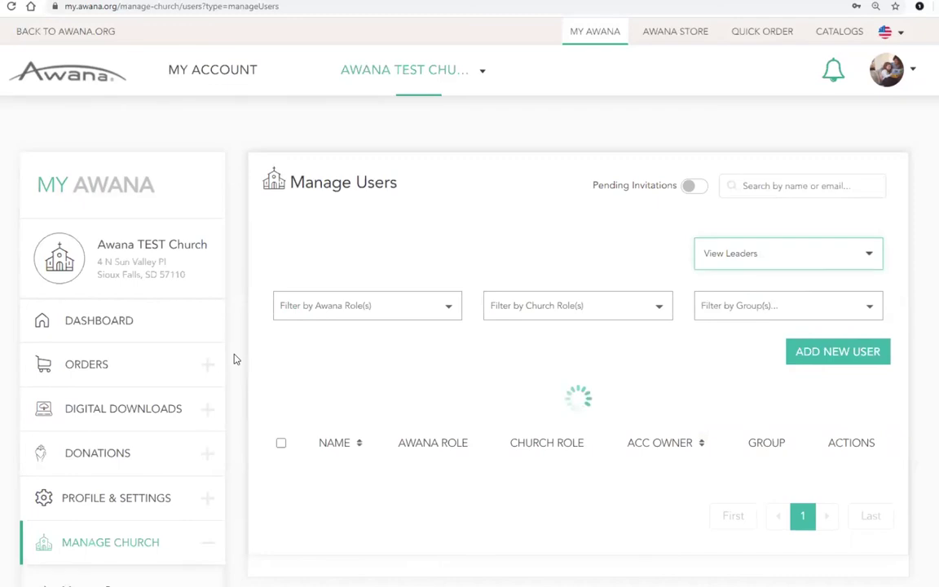
# Review the nine groups, start a new group, and check the Group Type options without choosing one.
pyautogui.scroll(-4, 234, 359)
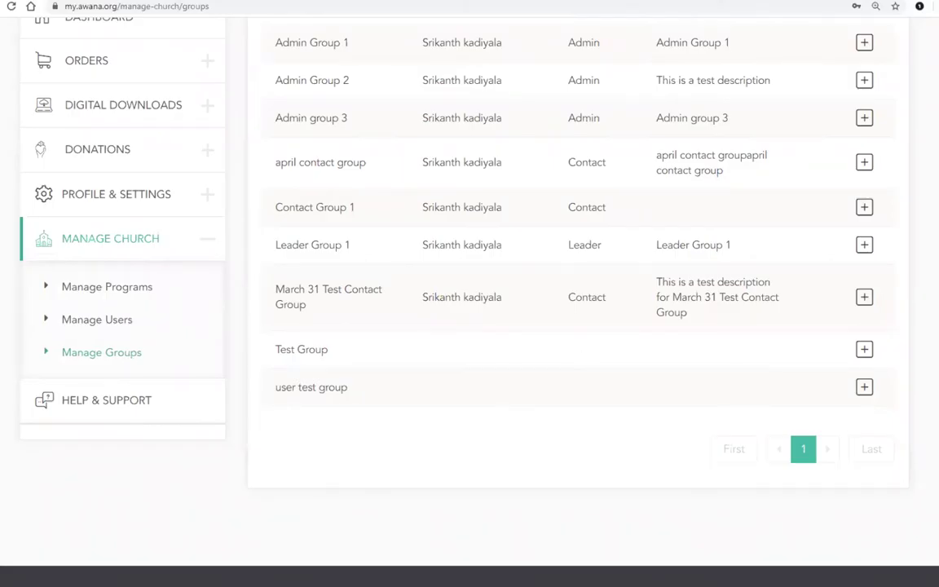
pyautogui.scroll(3, 571, 293)
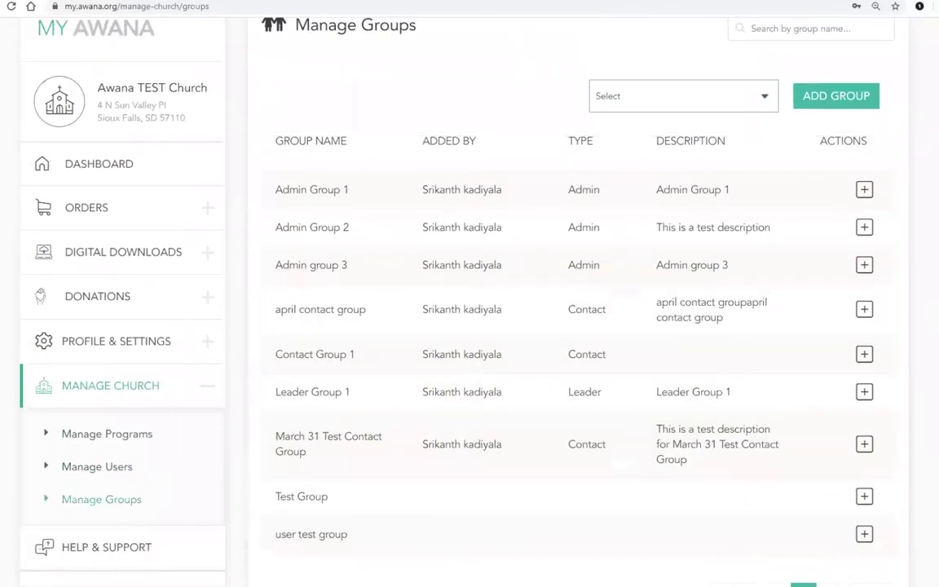
pyautogui.click(848, 103)
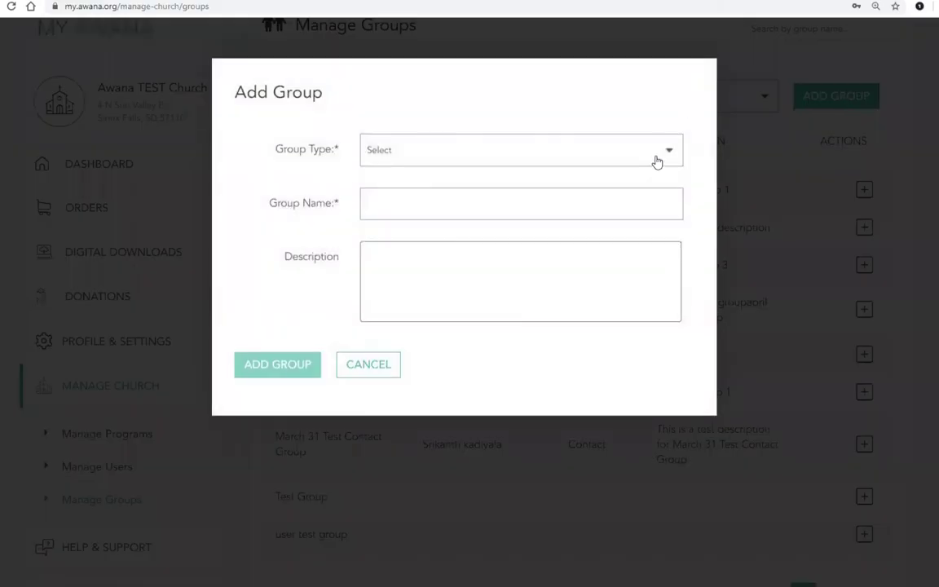
pyautogui.click(657, 161)
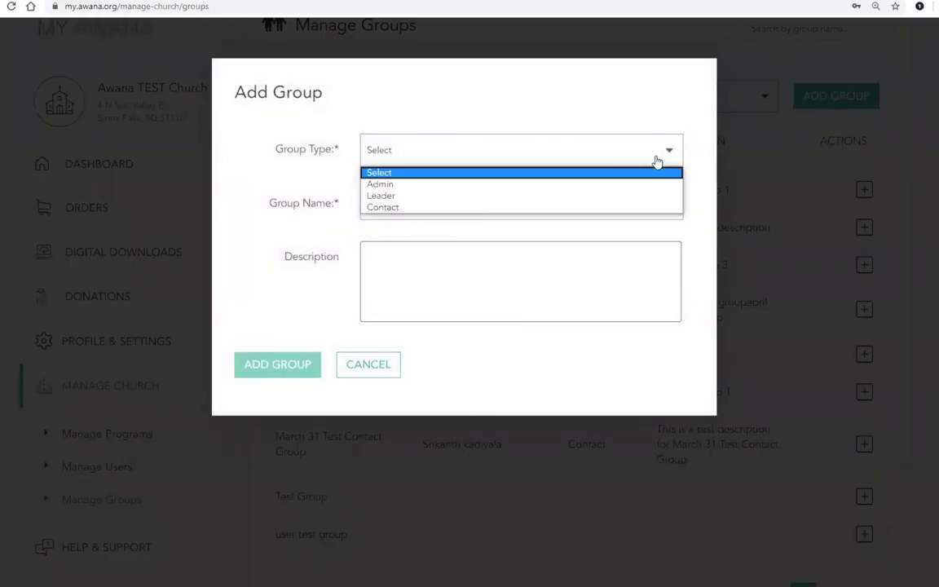
pyautogui.click(657, 160)
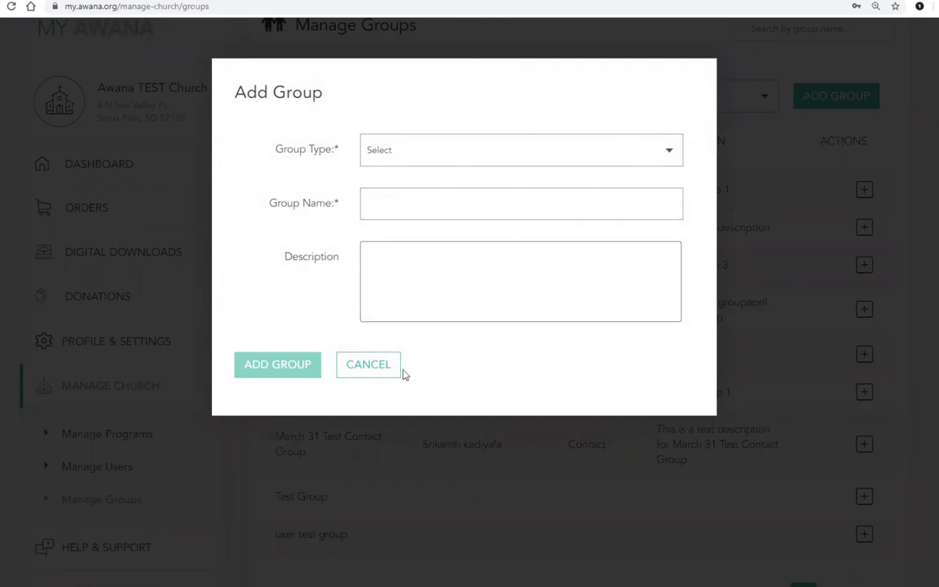